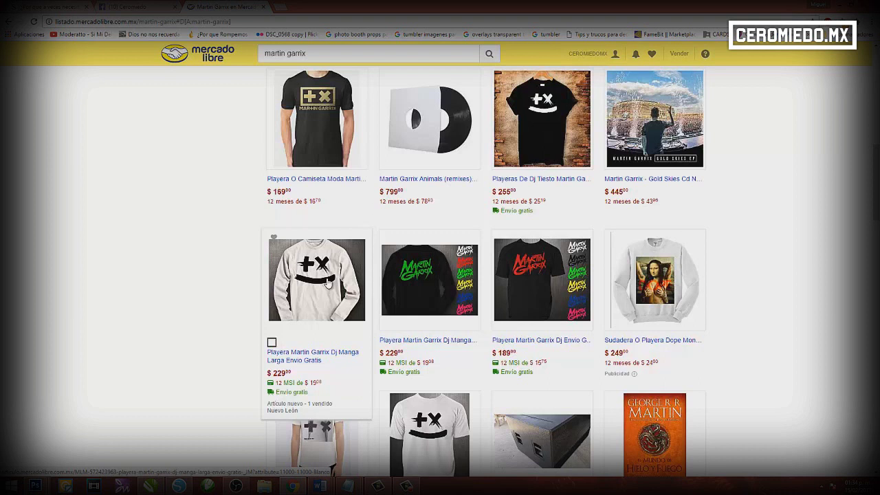
Open the listing for the white long-sleeve Martin Garrix shirt, enlarge its photo and copy the image.
{"action": "left_click", "coordinate": [327, 275]}
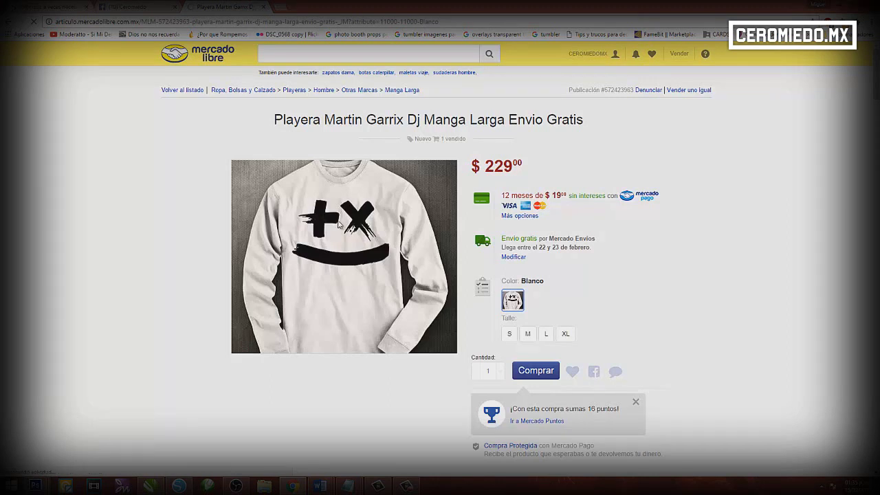
{"action": "mouse_move", "coordinate": [325, 223]}
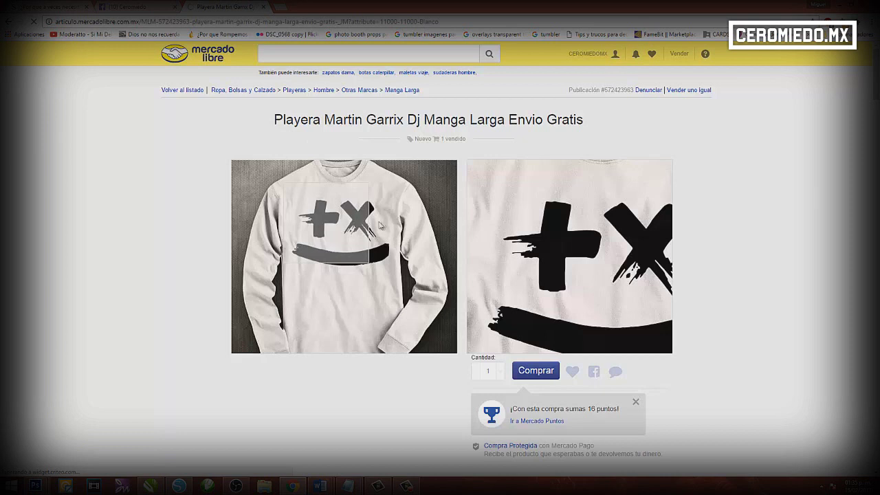
{"action": "left_click", "coordinate": [261, 206]}
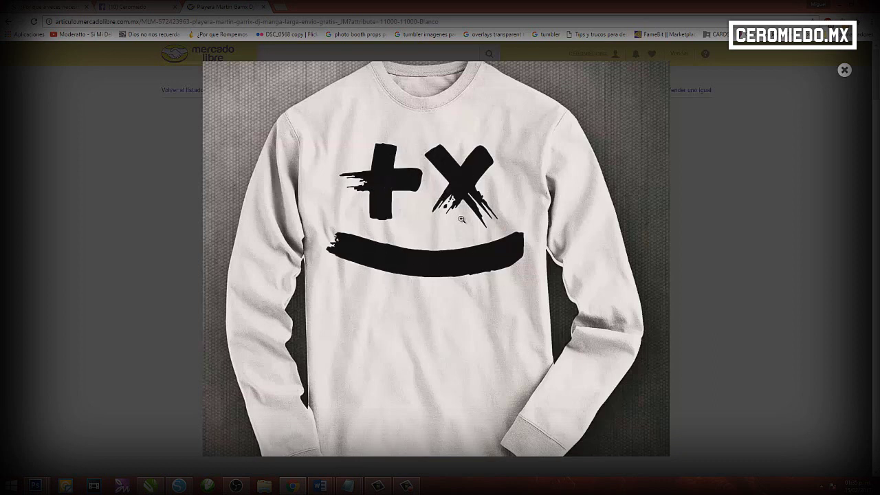
{"action": "right_click", "coordinate": [390, 184]}
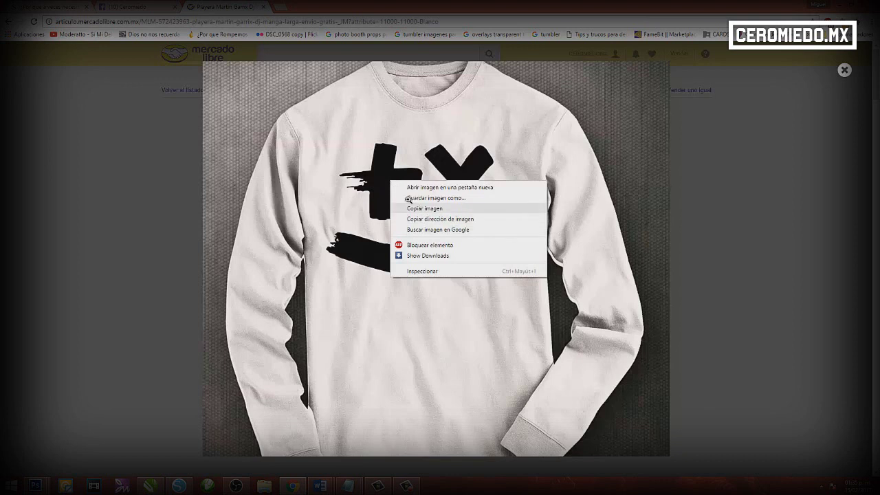
{"action": "right_click", "coordinate": [409, 188]}
{"action": "left_click", "coordinate": [443, 216]}
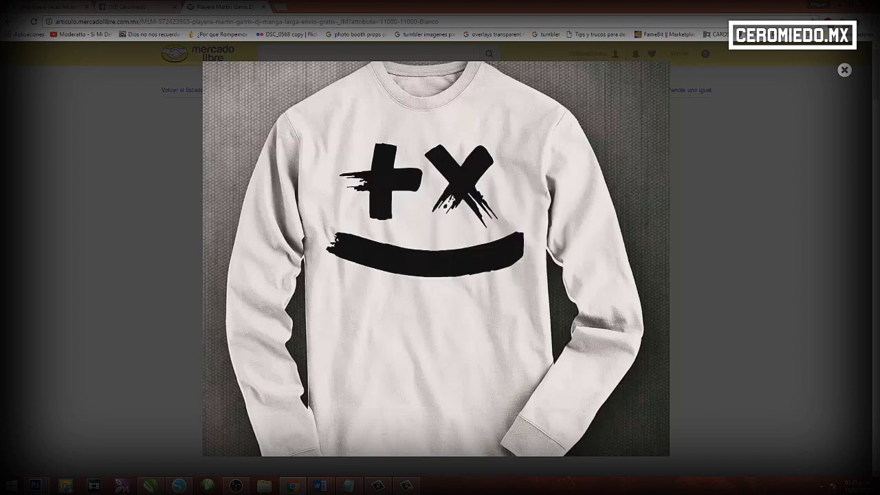
Switch to Photoshop and paste the copied shirt photo into a new document.
{"action": "mouse_move", "coordinate": [35, 485]}
{"action": "left_click", "coordinate": [54, 432]}
{"action": "key", "text": "ctrl+n"}
{"action": "key", "text": "Escape"}
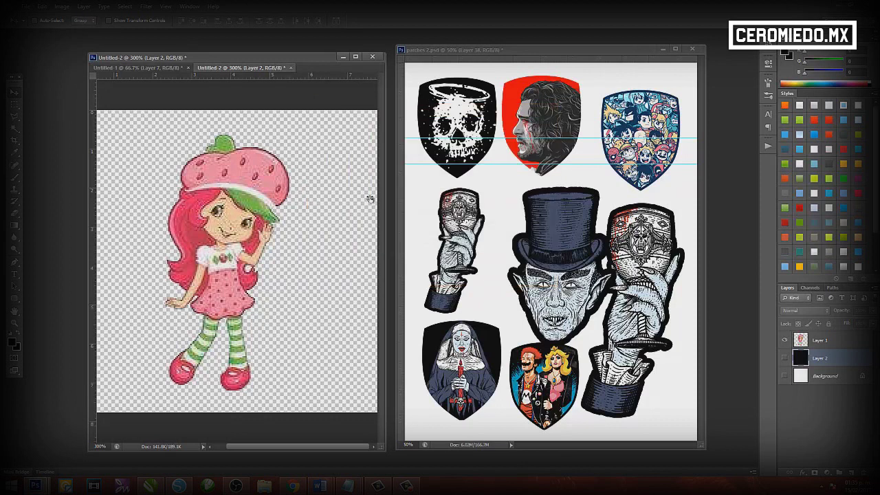
{"action": "key", "text": "ctrl+v"}
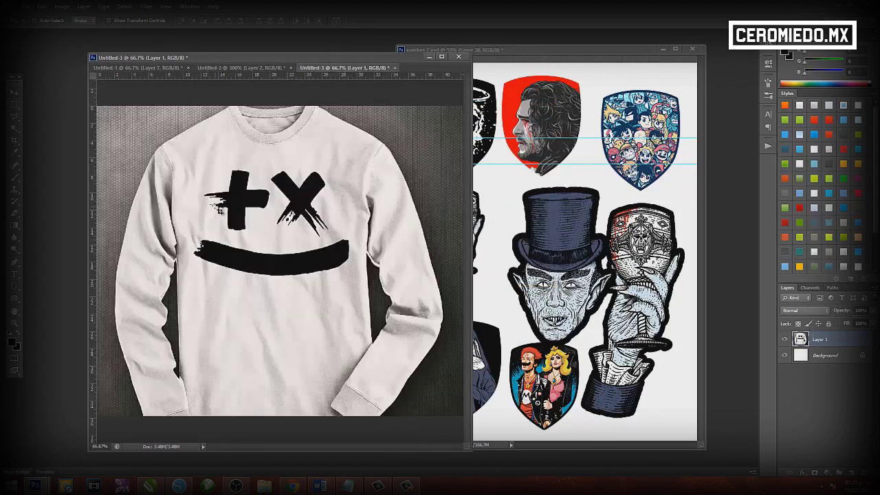
Crop the shirt photo closely around the plus, X and smile logo.
{"action": "key", "text": "c"}
{"action": "left_click_drag", "start_coordinate": [186, 158], "coordinate": [363, 283]}
{"action": "key", "text": "Escape"}
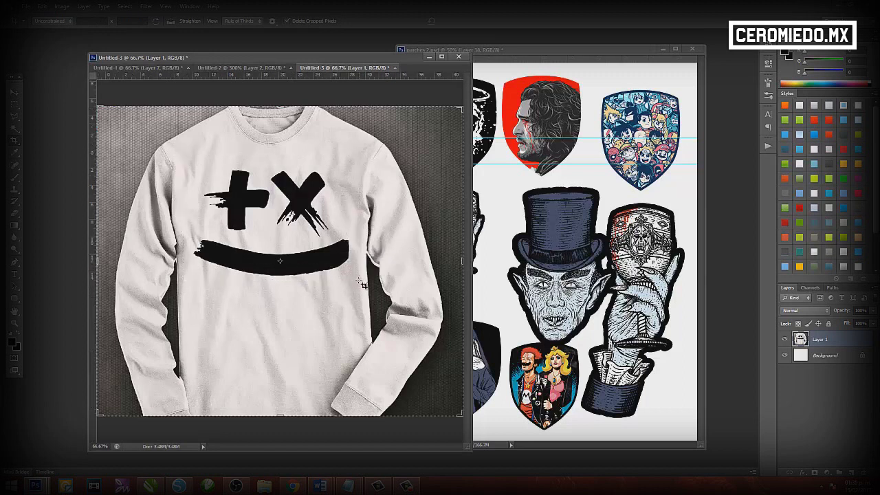
{"action": "key", "text": "Return"}
{"action": "key", "text": "v"}
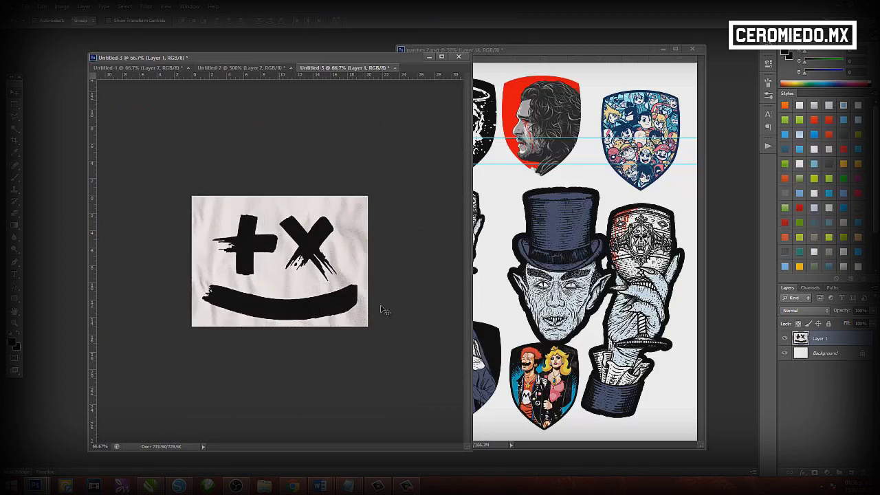
Convert the cropped image to grayscale, flattening its layers and discarding the color information.
{"action": "left_click", "coordinate": [61, 7]}
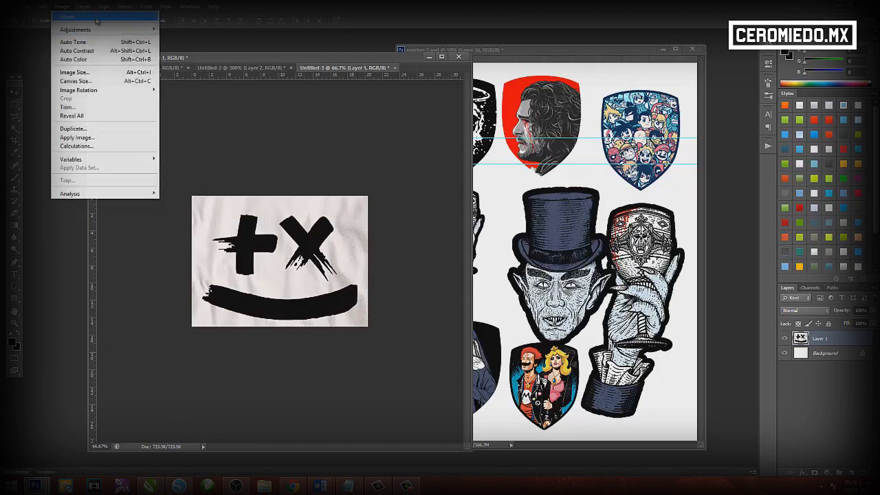
{"action": "mouse_move", "coordinate": [100, 19]}
{"action": "left_click", "coordinate": [199, 28]}
{"action": "key", "text": "Return"}
{"action": "key", "text": "Return"}
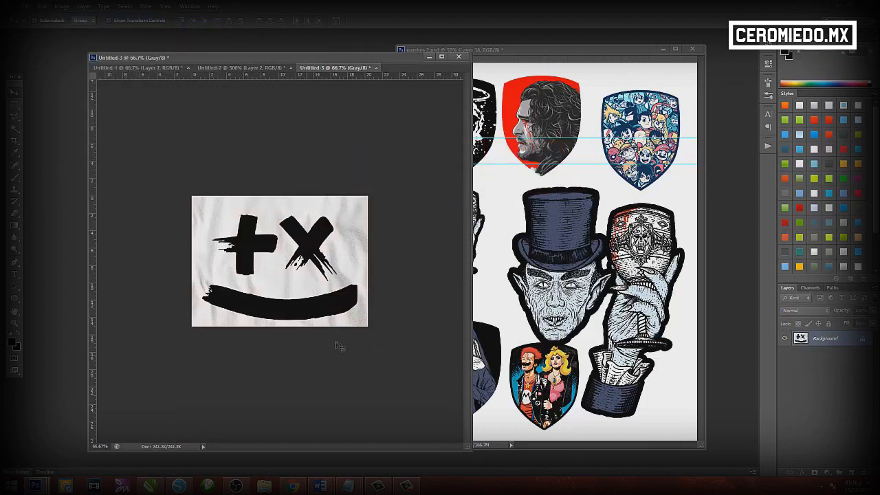
Duplicate the background layer and set the copy's white input level to 146 with Levels.
{"action": "key", "text": "ctrl+j"}
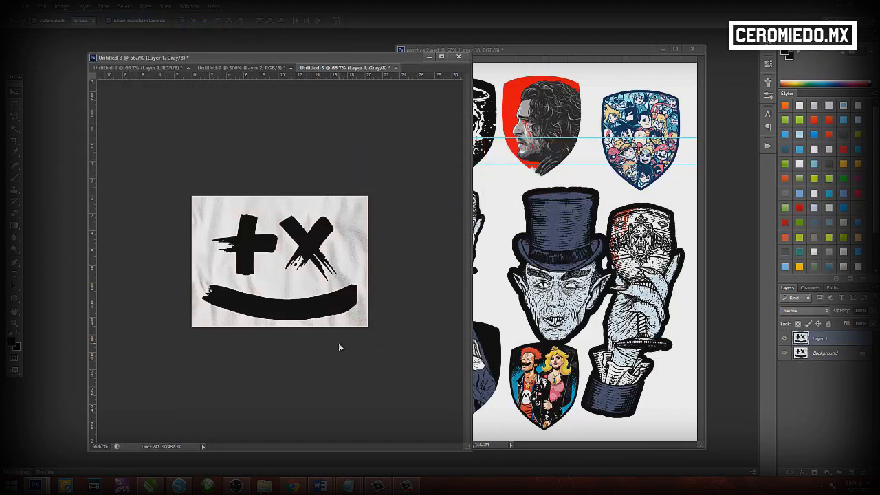
{"action": "key", "text": "ctrl+l"}
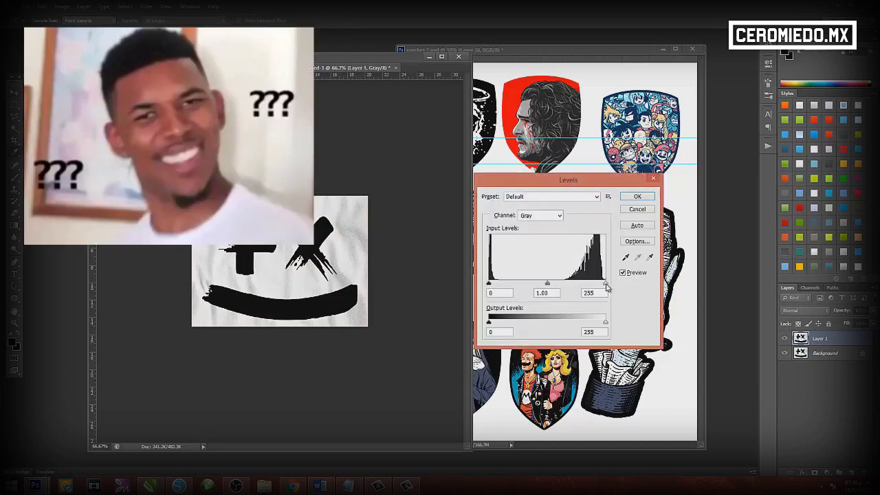
{"action": "left_click_drag", "start_coordinate": [605, 283], "coordinate": [556, 287]}
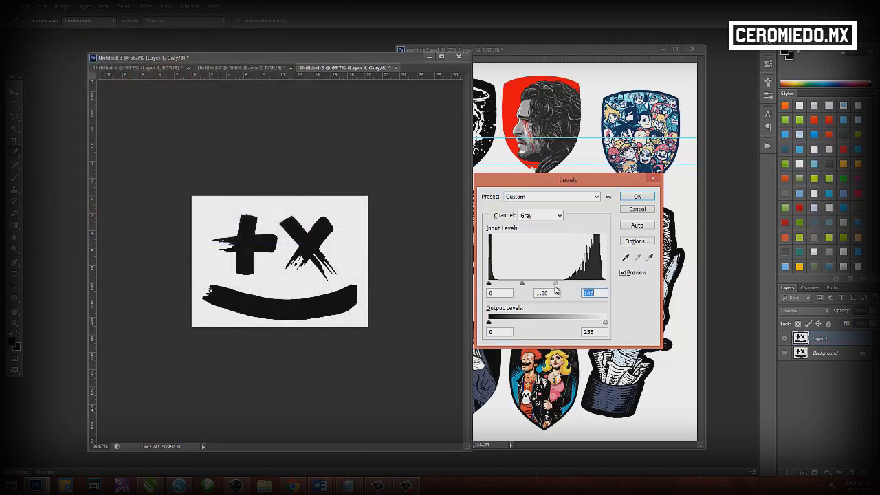
{"action": "key", "text": "Return"}
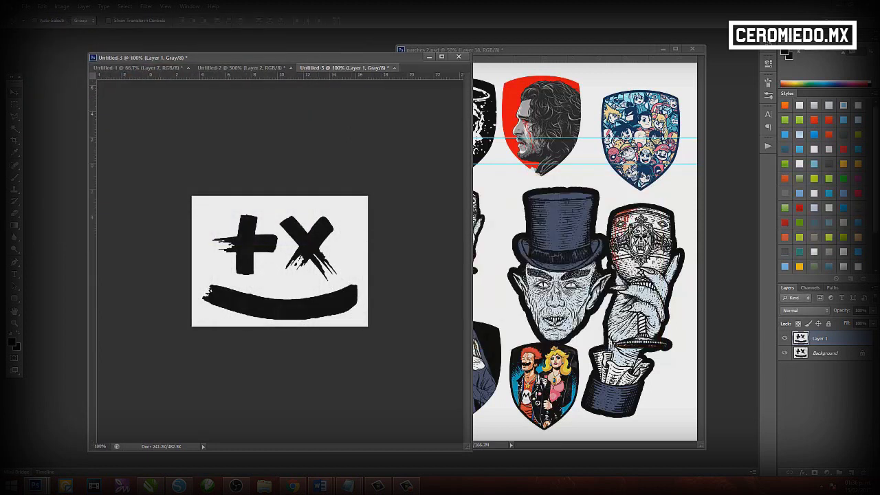
Select the black plus, X and smile shapes together with the Magic Wand, checking the selection edges up close.
{"action": "key", "text": "ctrl+1"}
{"action": "key", "text": "w"}
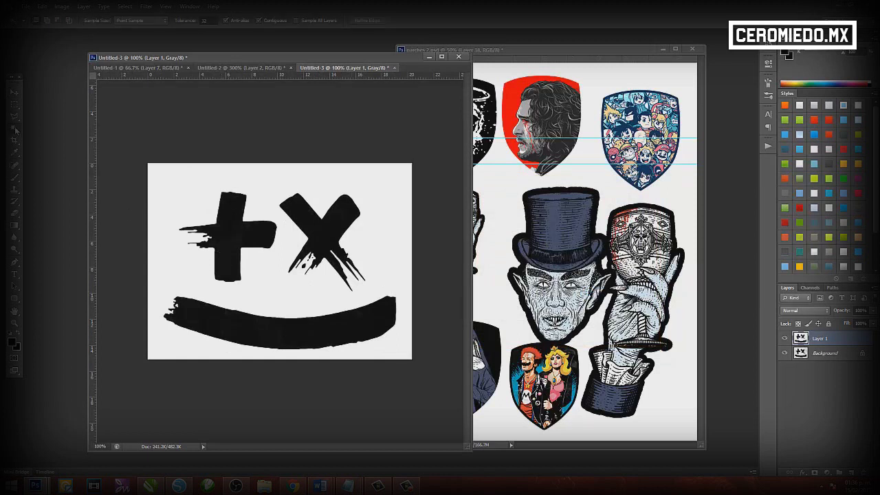
{"action": "left_click", "coordinate": [316, 271], "text": "shift"}
{"action": "key", "text": "z"}
{"action": "left_click_drag", "start_coordinate": [354, 325], "coordinate": [356, 326]}
{"action": "key", "text": "w"}
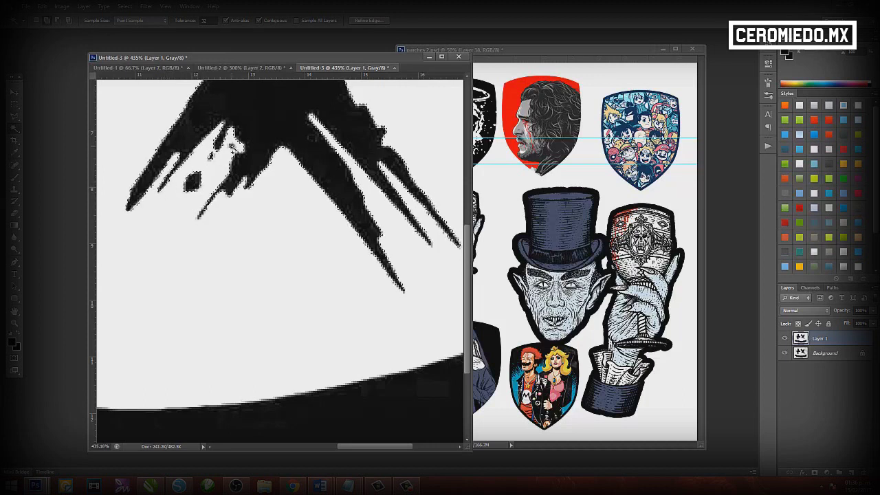
{"action": "key", "text": "ctrl+minus"}
{"action": "key", "text": "ctrl+minus"}
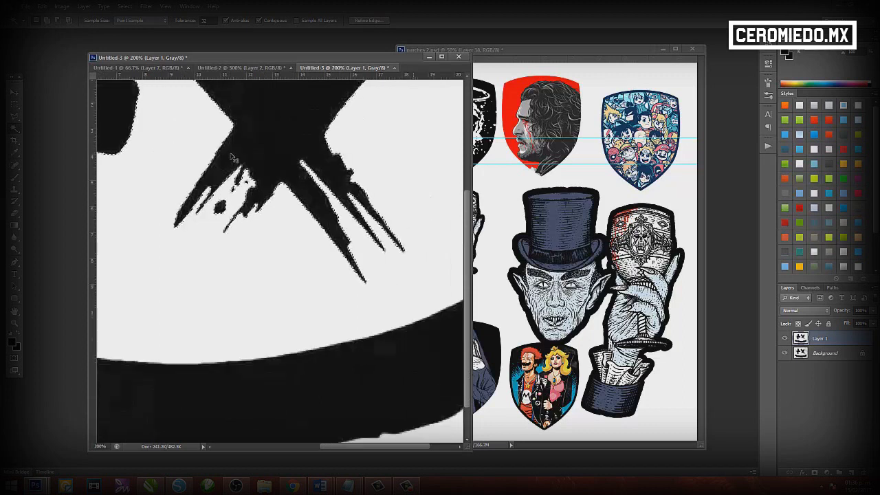
{"action": "key", "text": "ctrl+minus"}
{"action": "scroll", "coordinate": [261, 377], "scroll_direction": "left", "scroll_amount": 2}
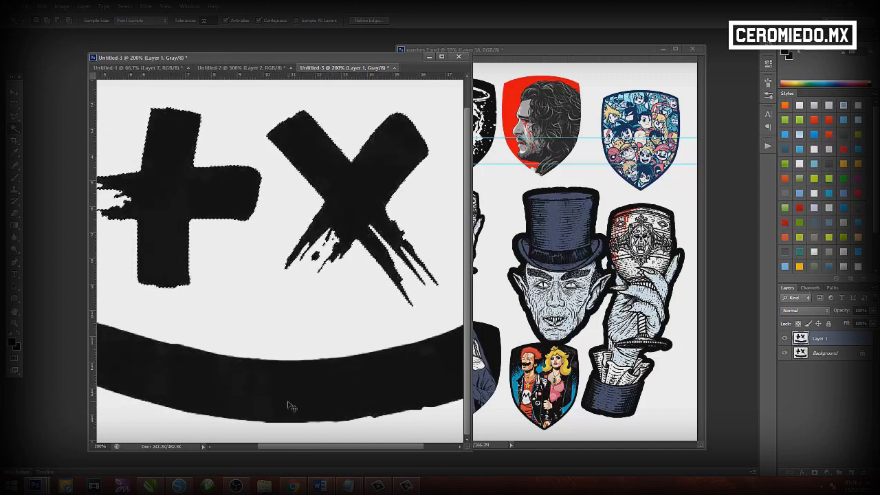
{"action": "key", "text": "ctrl+minus"}
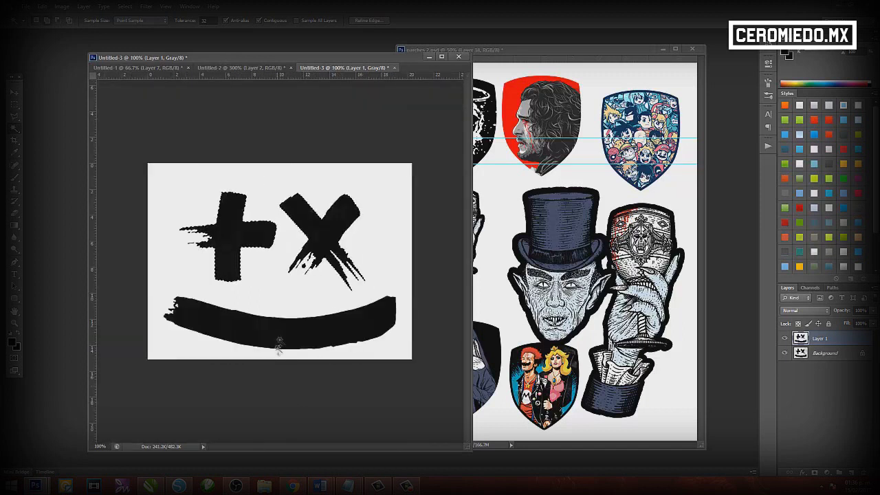
{"action": "left_click", "coordinate": [279, 340], "text": "shift"}
Add a new empty layer above the adjusted copy, keeping the logo selection active.
{"action": "left_click", "coordinate": [62, 6]}
{"action": "mouse_move", "coordinate": [83, 6]}
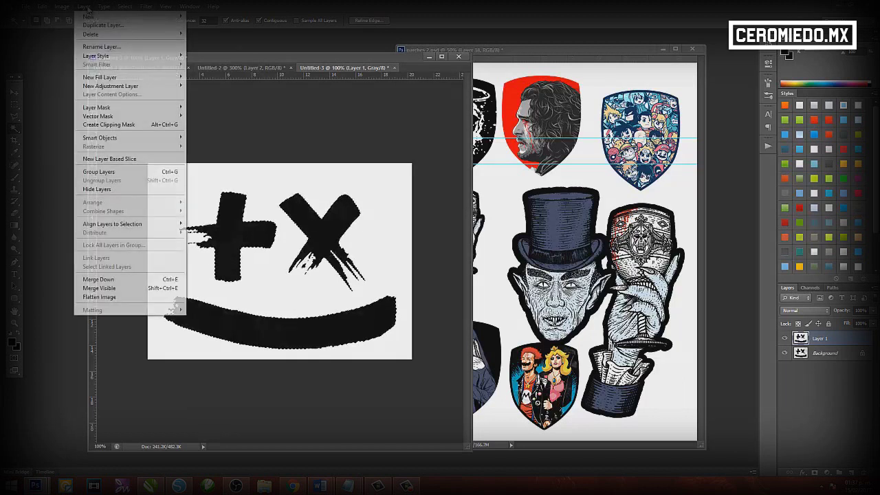
{"action": "mouse_move", "coordinate": [123, 11]}
{"action": "left_click", "coordinate": [213, 17]}
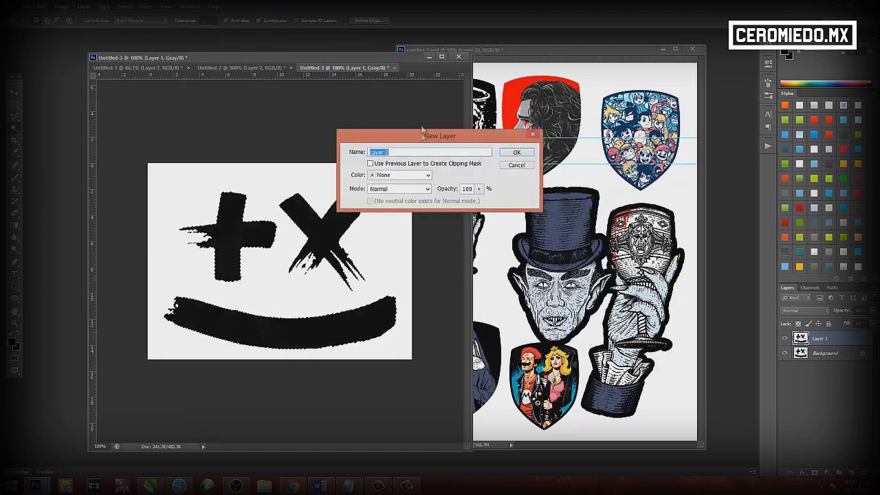
{"action": "key", "text": "Escape"}
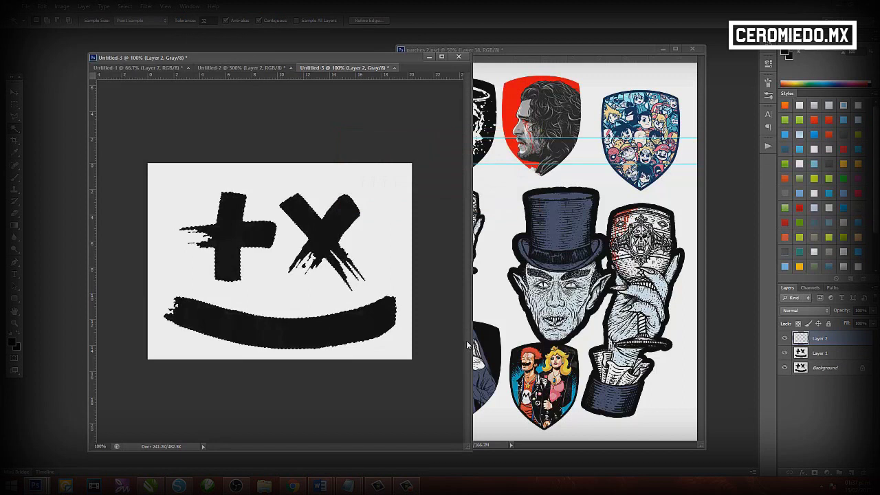
Fill the logo selection with Black at 100% opacity on the new layer, and deselect.
{"action": "key", "text": "shift+F5"}
{"action": "left_click", "coordinate": [568, 253]}
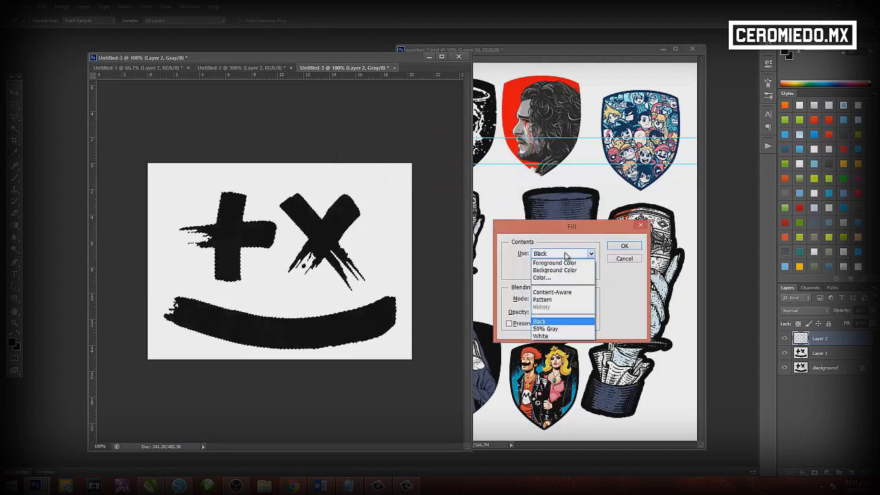
{"action": "left_click", "coordinate": [544, 321]}
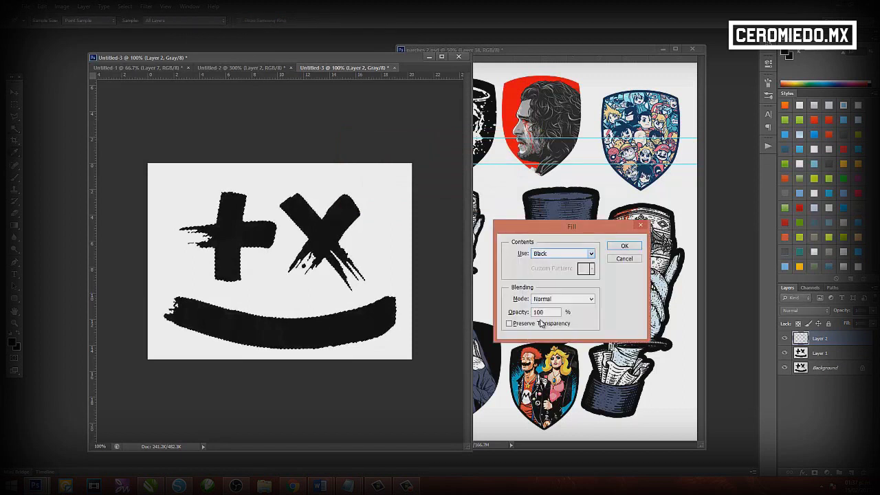
{"action": "left_click", "coordinate": [622, 246]}
{"action": "key", "text": "ctrl+d"}
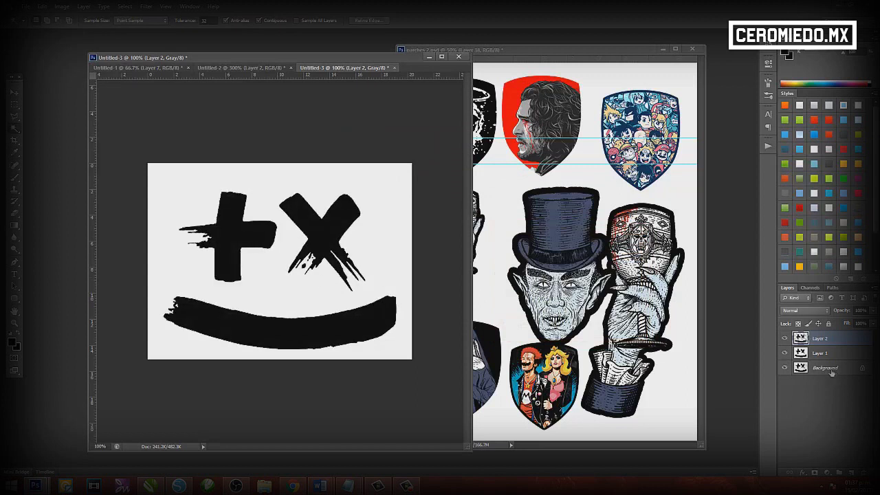
Hide the Background and Layer 1 so only the black logo shows on transparency.
{"action": "left_click", "coordinate": [785, 369]}
{"action": "key", "text": "v"}
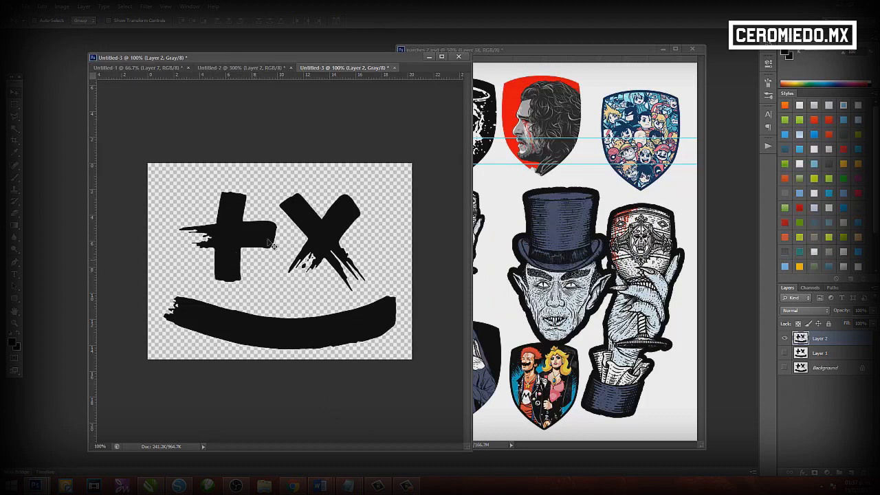
{"action": "key", "text": "c"}
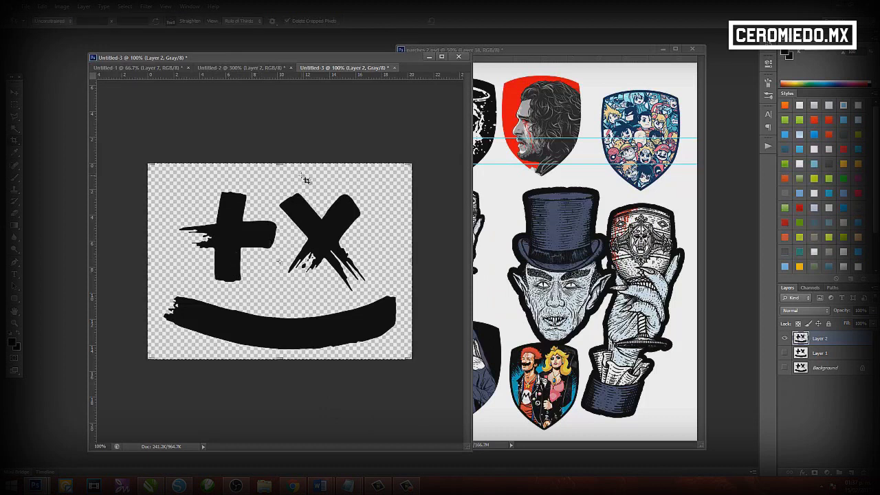
{"action": "key", "text": "v"}
Export the logo with Save for Web as a transparent PNG-24 named chuculum in Escritorio, replacing the existing file.
{"action": "left_click", "coordinate": [24, 6]}
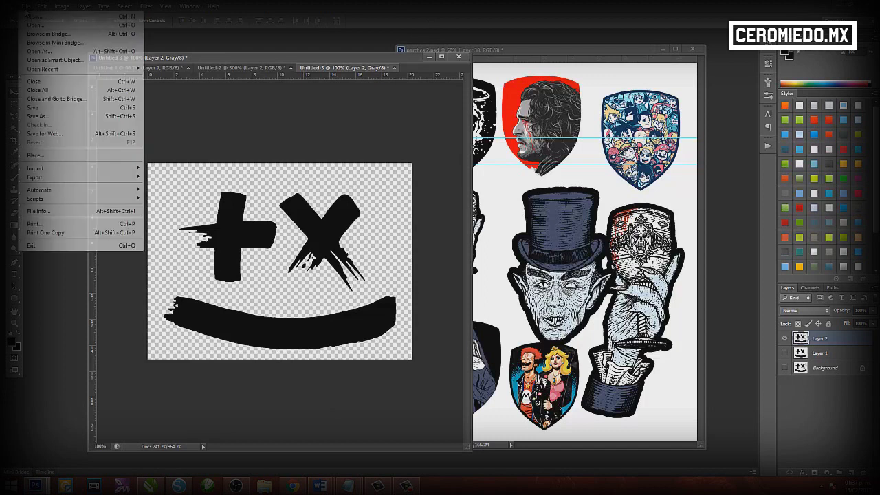
{"action": "left_click", "coordinate": [75, 133]}
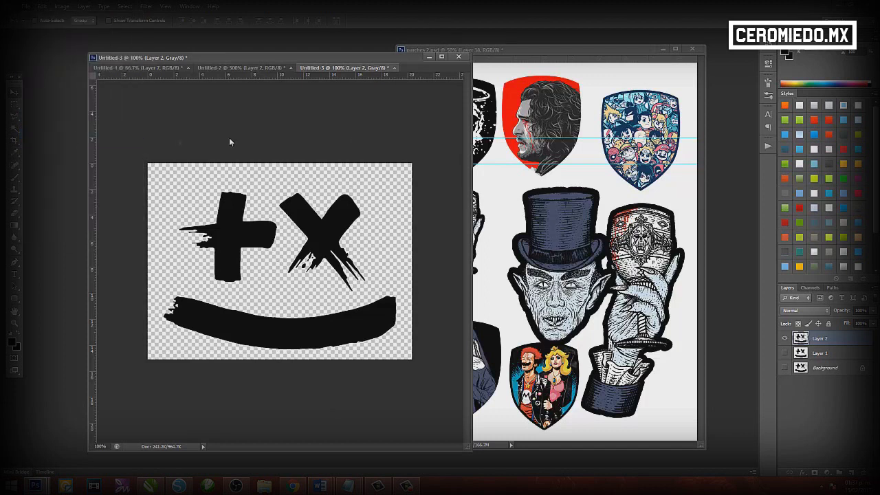
{"action": "left_click", "coordinate": [492, 126]}
{"action": "left_click", "coordinate": [481, 150]}
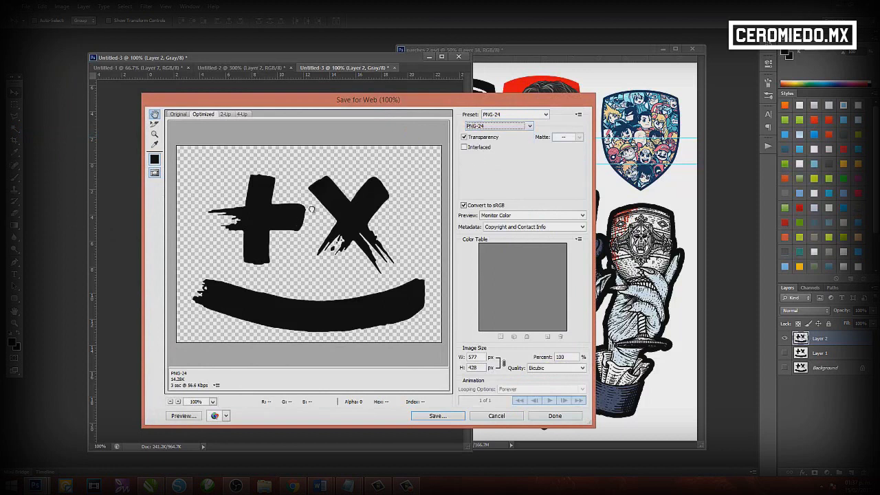
{"action": "left_click", "coordinate": [448, 417]}
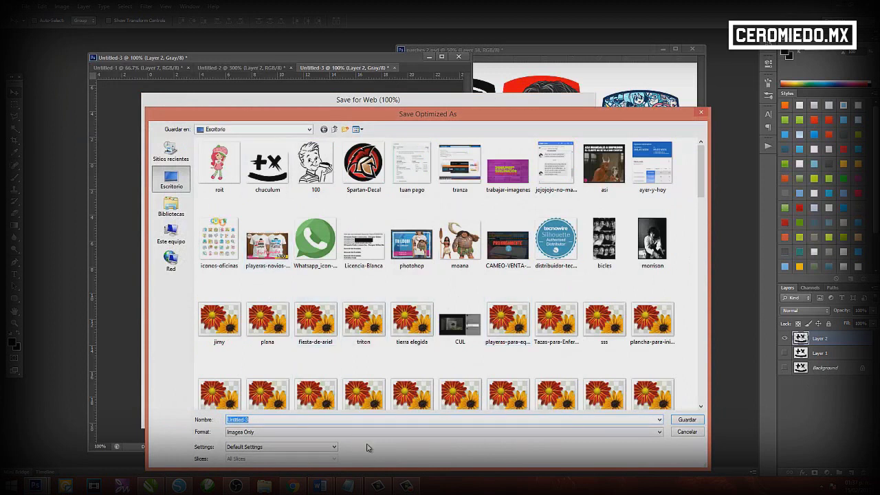
{"action": "type", "text": "chuculu"}
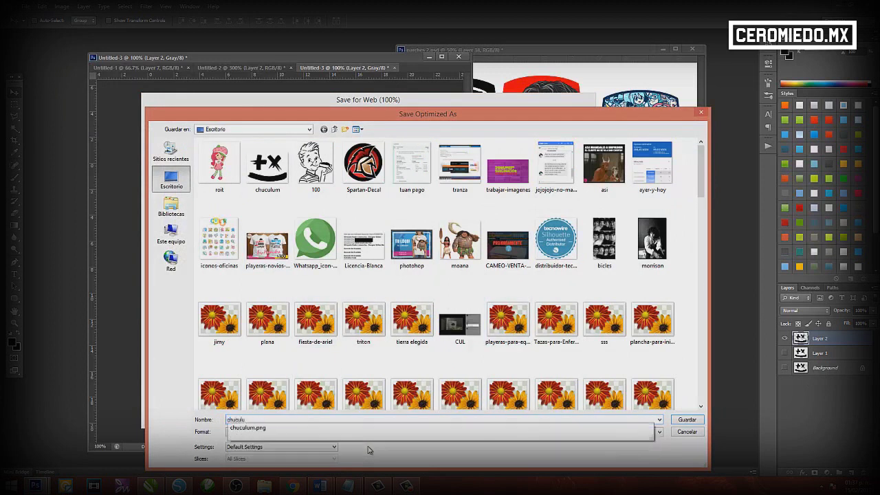
{"action": "type", "text": "m"}
{"action": "key", "text": "Return"}
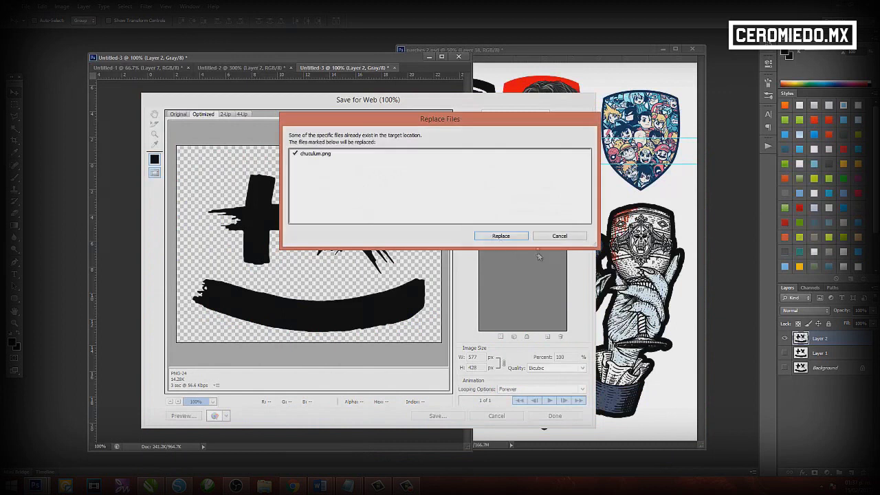
{"action": "left_click", "coordinate": [501, 236]}
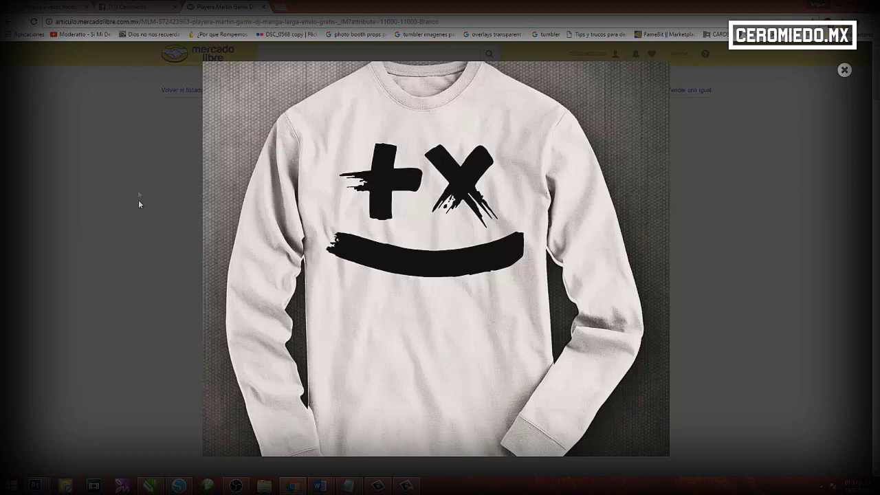
{"action": "left_click", "coordinate": [143, 8]}
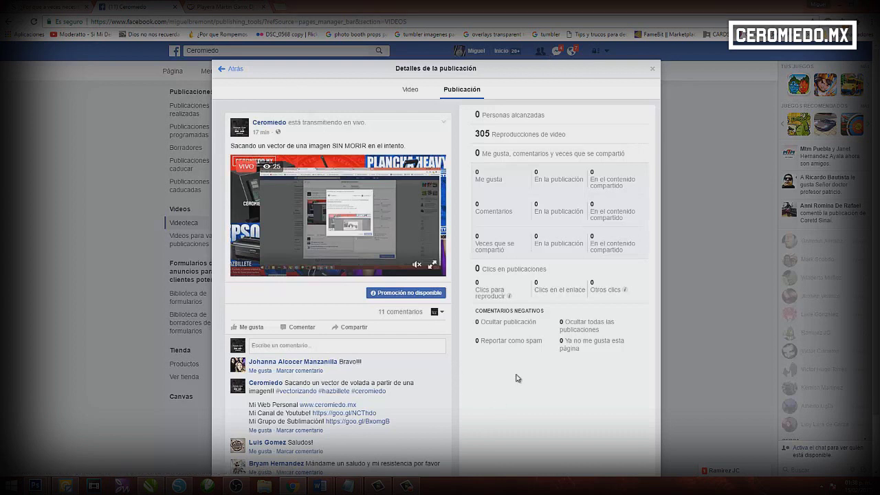
Switch to Vector Magic and open the chuculum logo image from Escritorio.
{"action": "key", "text": "alt+Tab"}
{"action": "key", "text": "alt+Tab"}
{"action": "key", "text": "alt+Tab"}
{"action": "key", "text": "alt+Tab"}
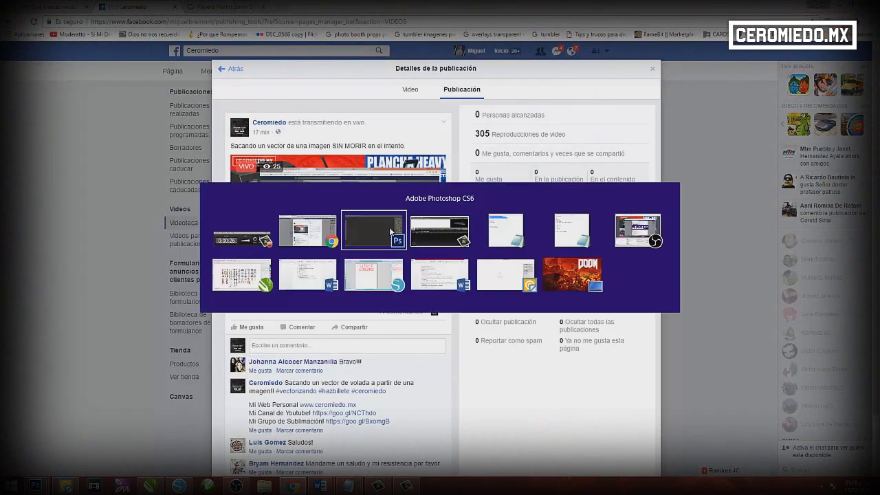
{"action": "left_click", "coordinate": [389, 231]}
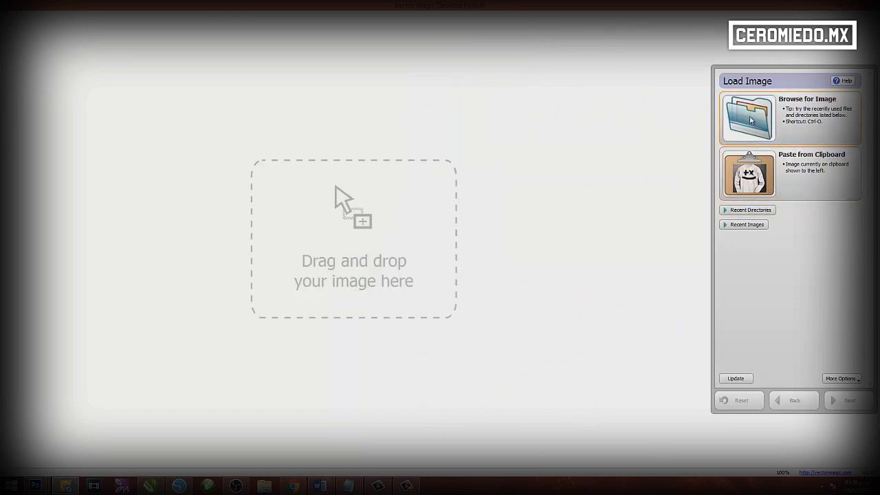
{"action": "key", "text": "ctrl+o"}
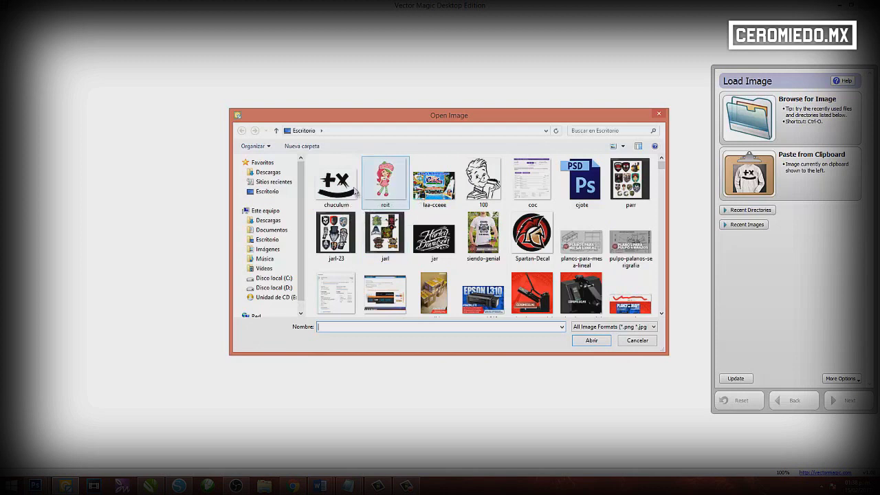
{"action": "left_click_drag", "start_coordinate": [336, 191], "coordinate": [376, 131]}
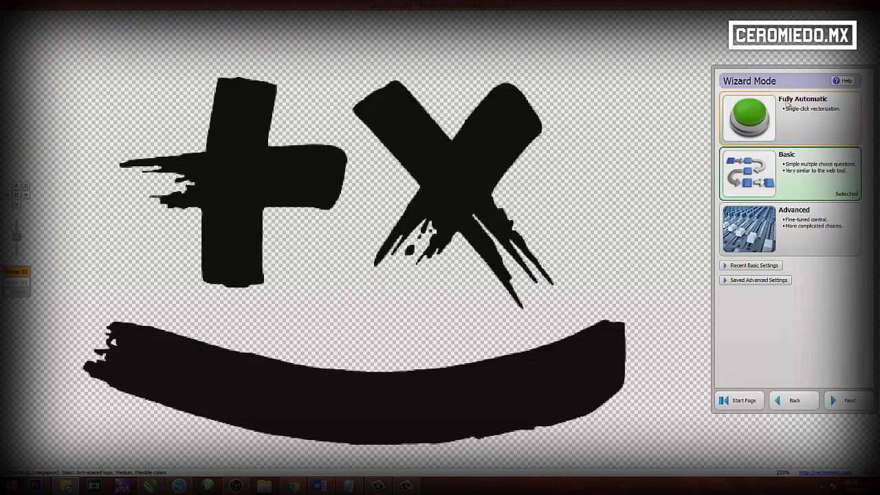
Vectorize the logo in Basic mode as Logo with Blended Edges, leaving it transparent, with High input quality and two colors.
{"action": "left_click", "coordinate": [755, 164]}
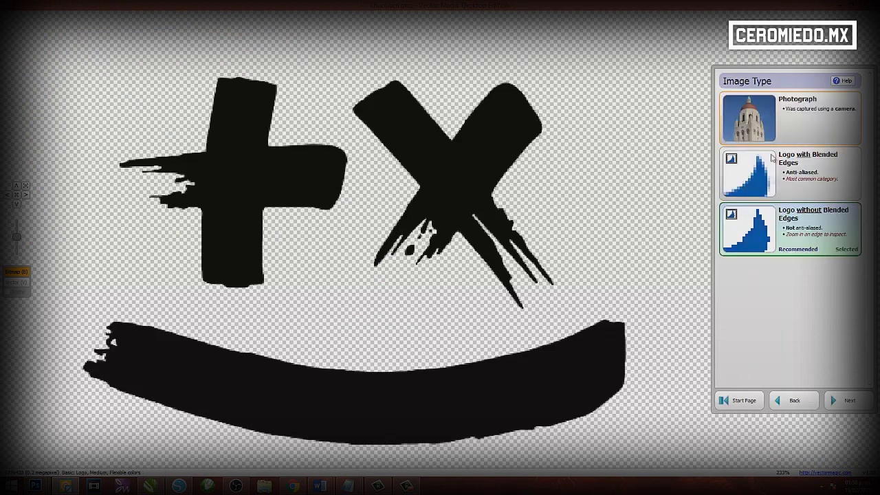
{"action": "left_click", "coordinate": [747, 180]}
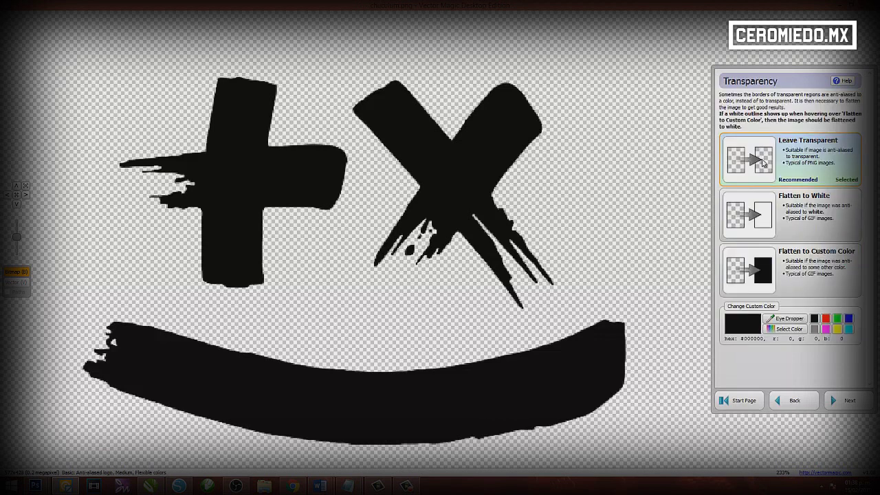
{"action": "left_click", "coordinate": [759, 158]}
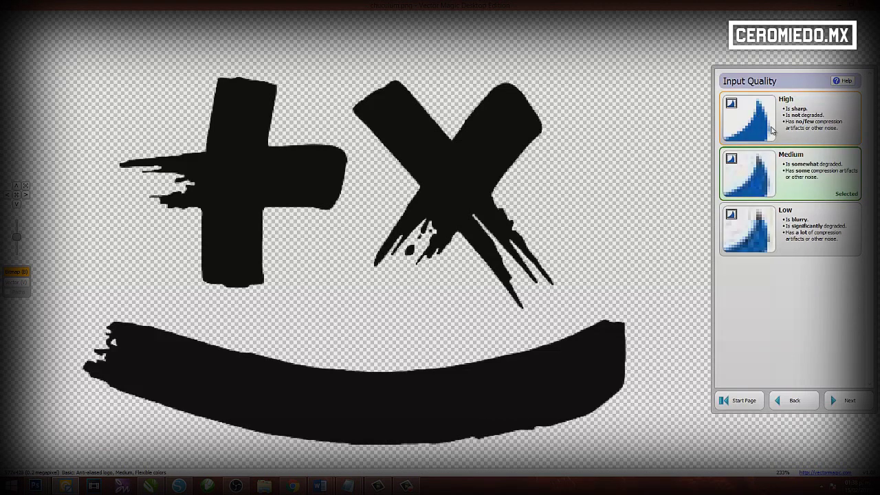
{"action": "left_click", "coordinate": [759, 121]}
{"action": "left_click", "coordinate": [768, 117]}
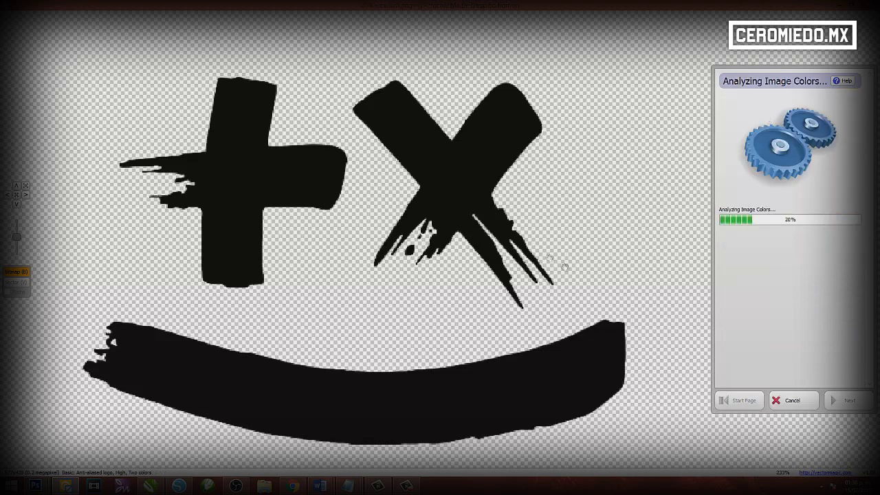
{"action": "scroll", "coordinate": [427, 220], "scroll_direction": "down", "scroll_amount": 2}
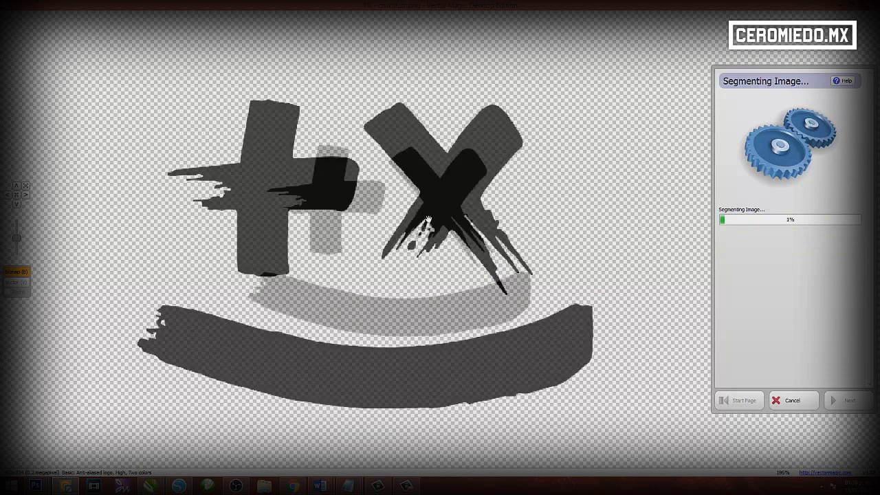